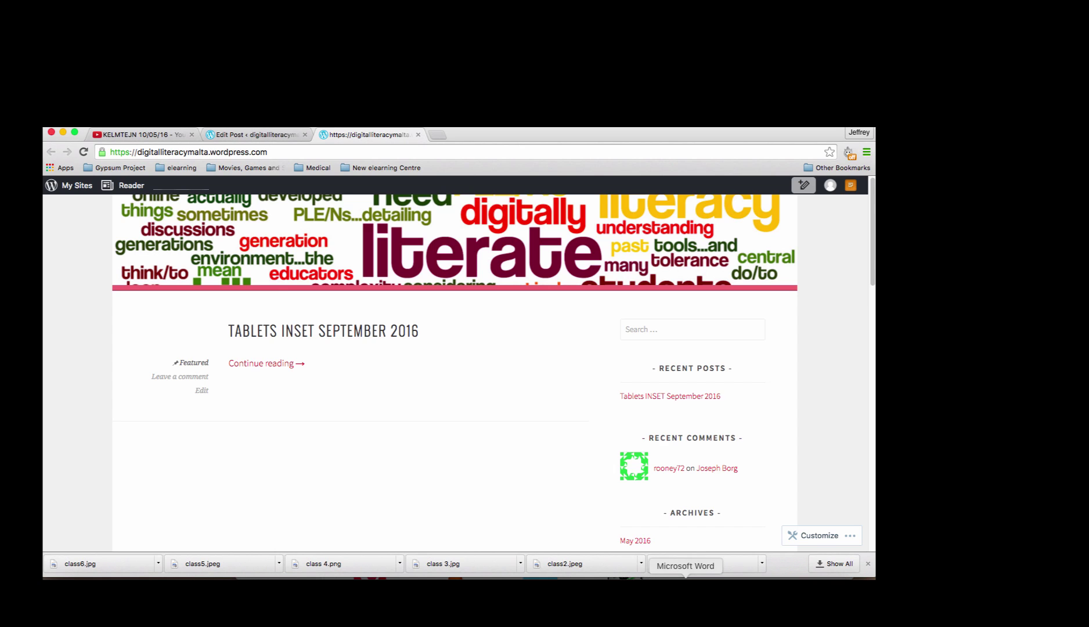
pyautogui.click(686, 579)
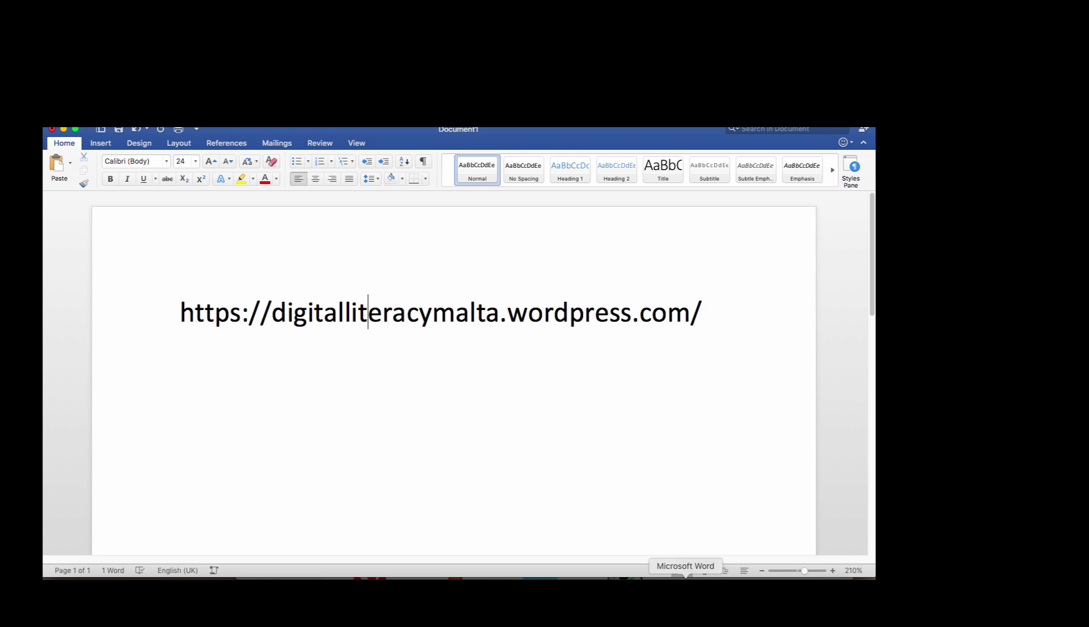
# Switch back to Chrome on the blog home page featuring 'Tablets INSET September 2016'.
pyautogui.click(608, 579)
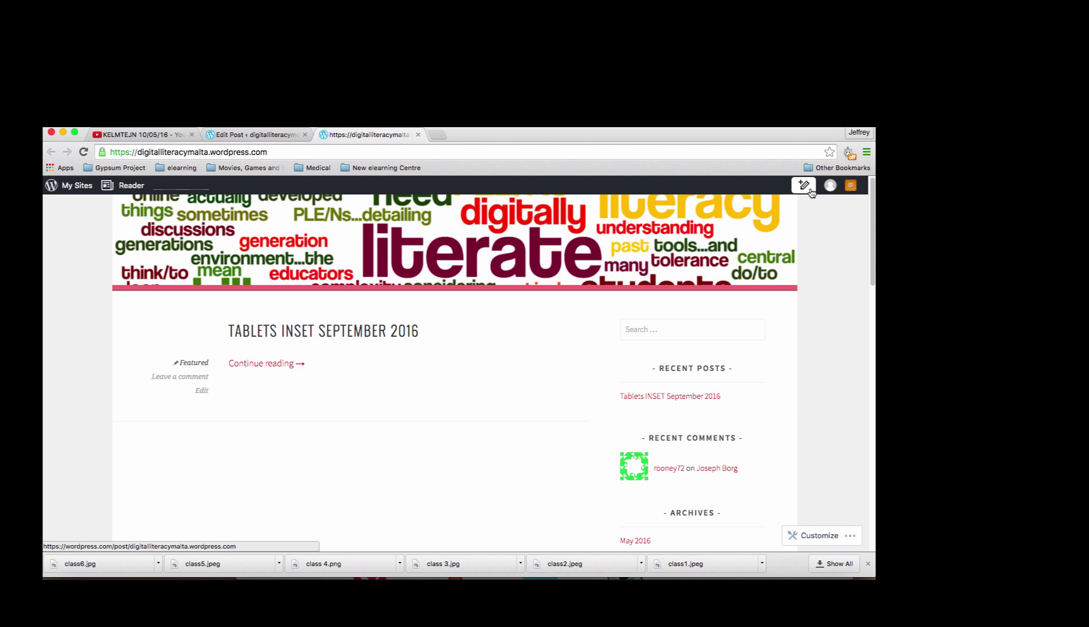
# Start a new blog post and enter the person's name as its title.
pyautogui.click(804, 185)
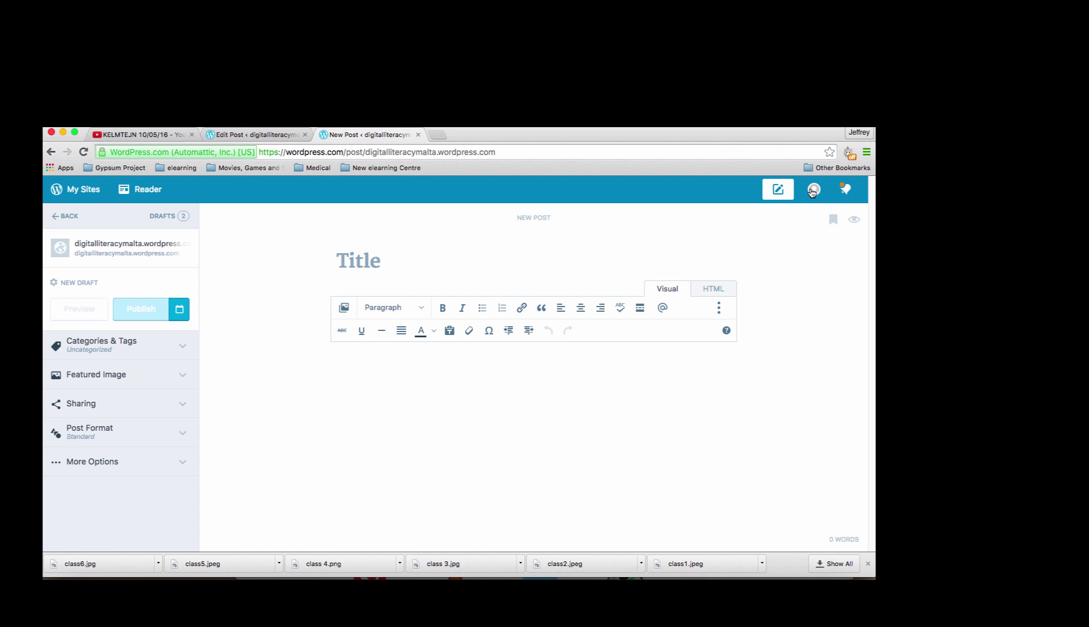
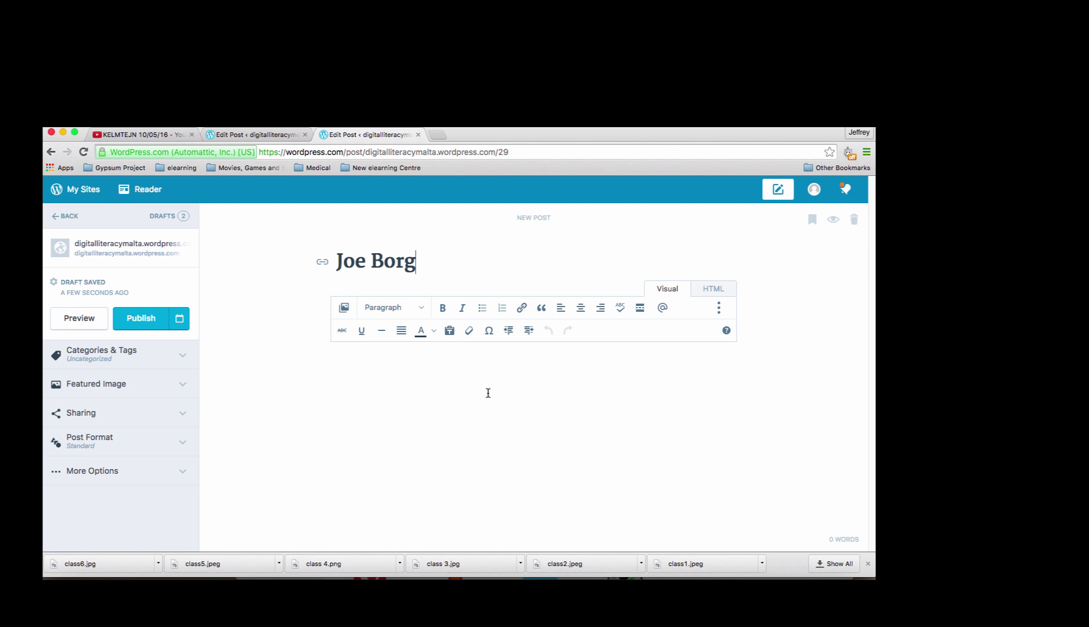
# Begin the post body with 'Din hi l-lesson plan tieghi ...'.
pyautogui.click(415, 392)
pyautogui.write('Din hi l-lesson plan tiegh')
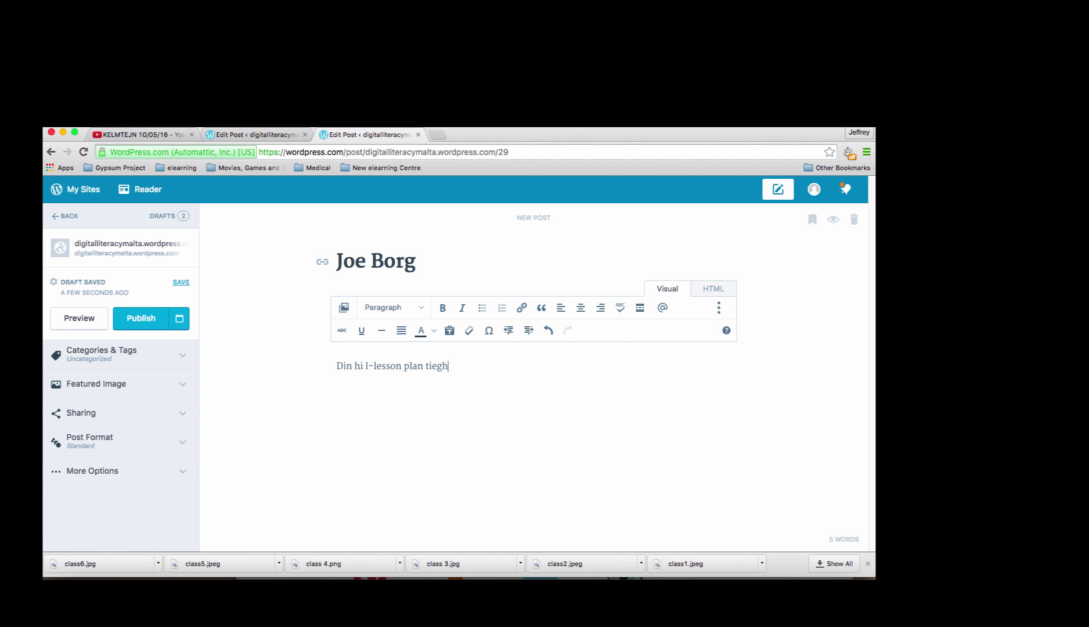
pyautogui.write('i ...')
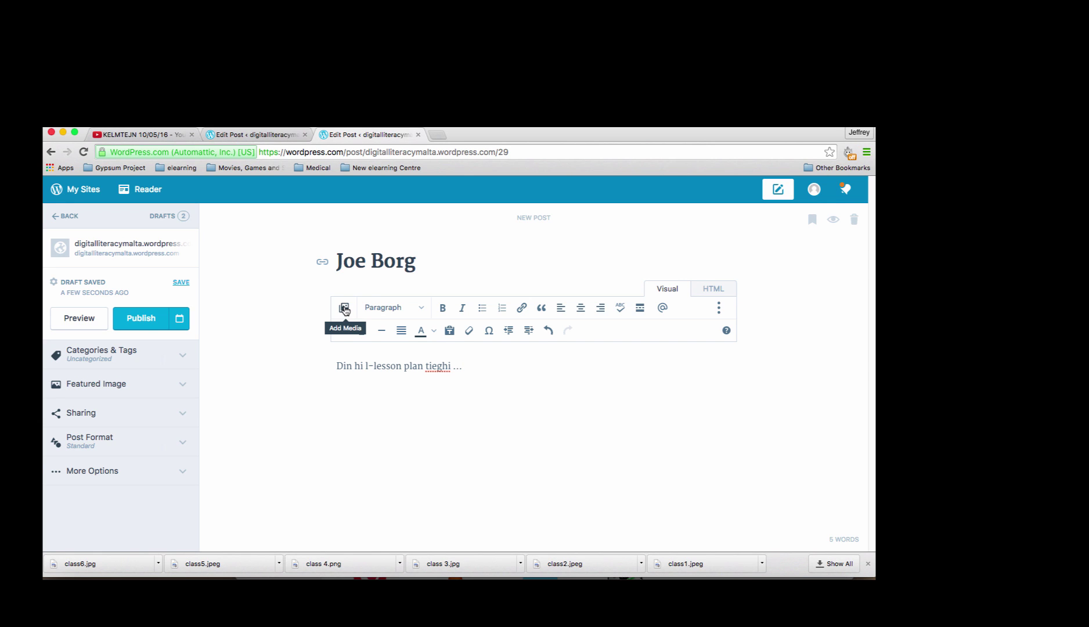
# Open Add Media and filter the Media Library to its Documents tab.
pyautogui.click(344, 309)
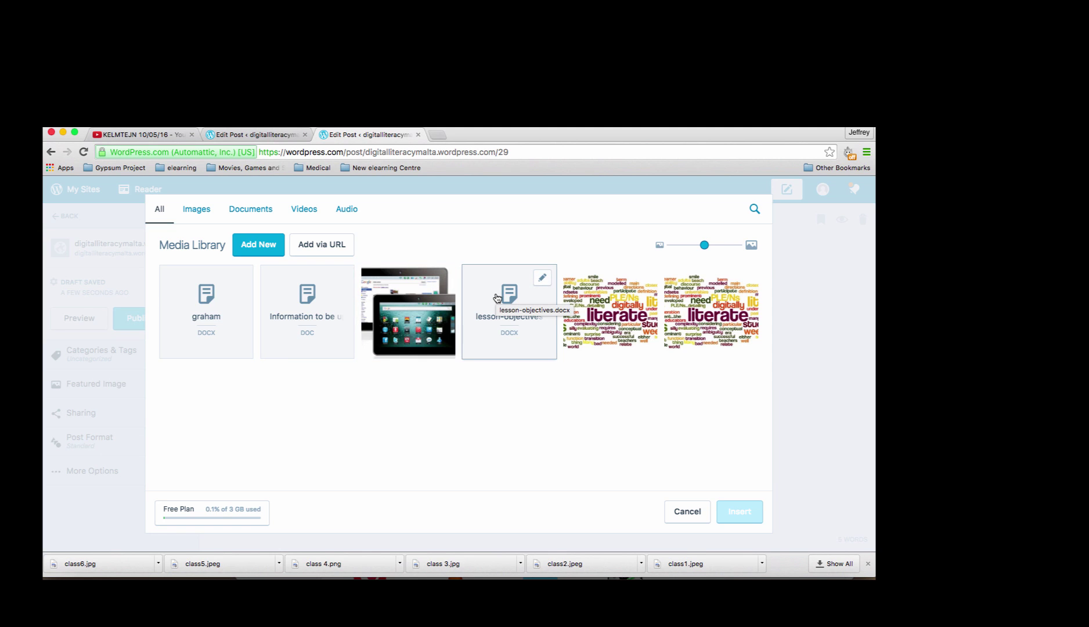
pyautogui.click(266, 213)
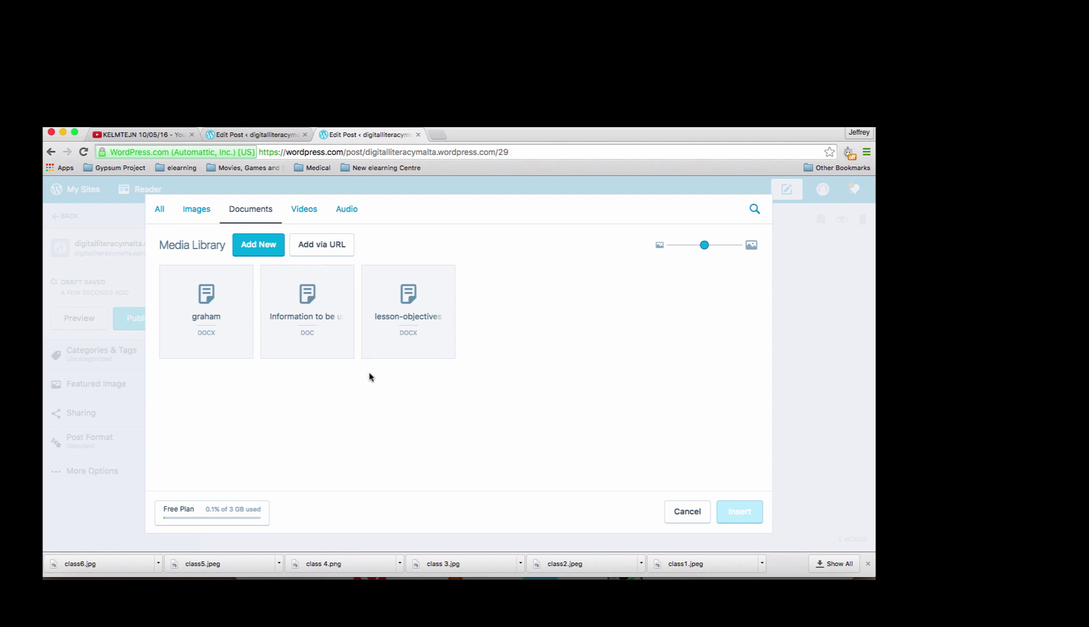
# Upload Brainpop Parent Letter.doc from the Downloads folder into the Media Library.
pyautogui.click(262, 249)
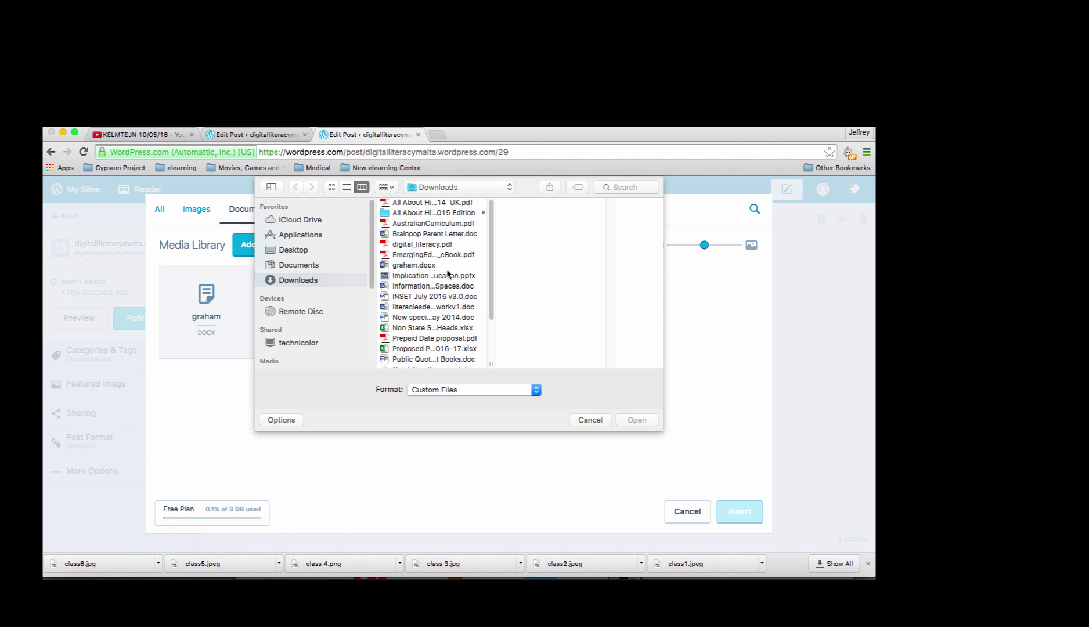
pyautogui.click(440, 235)
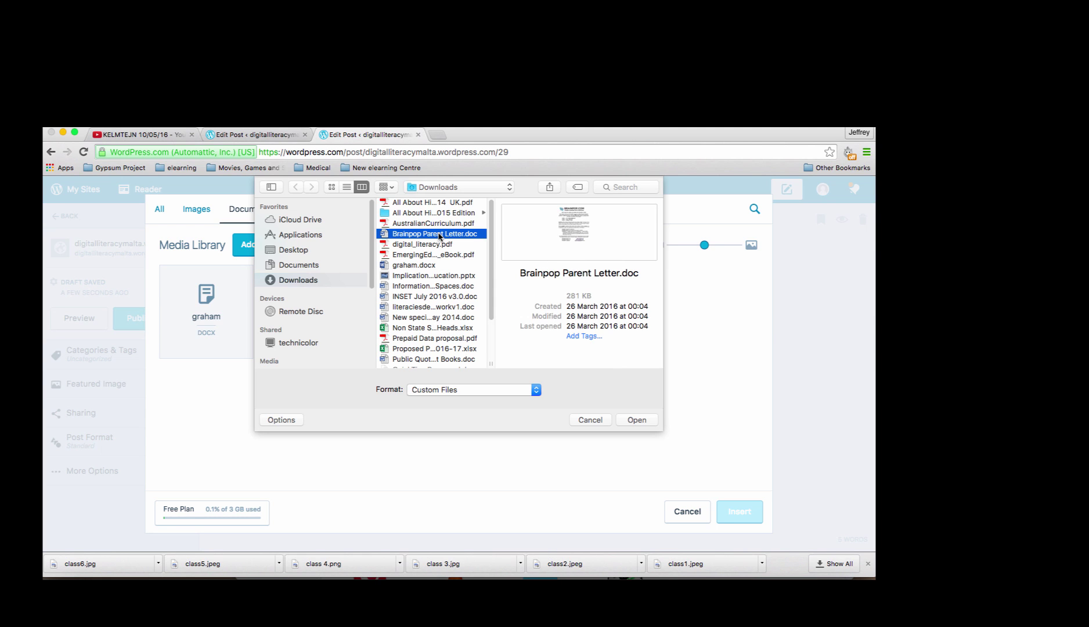
pyautogui.click(637, 420)
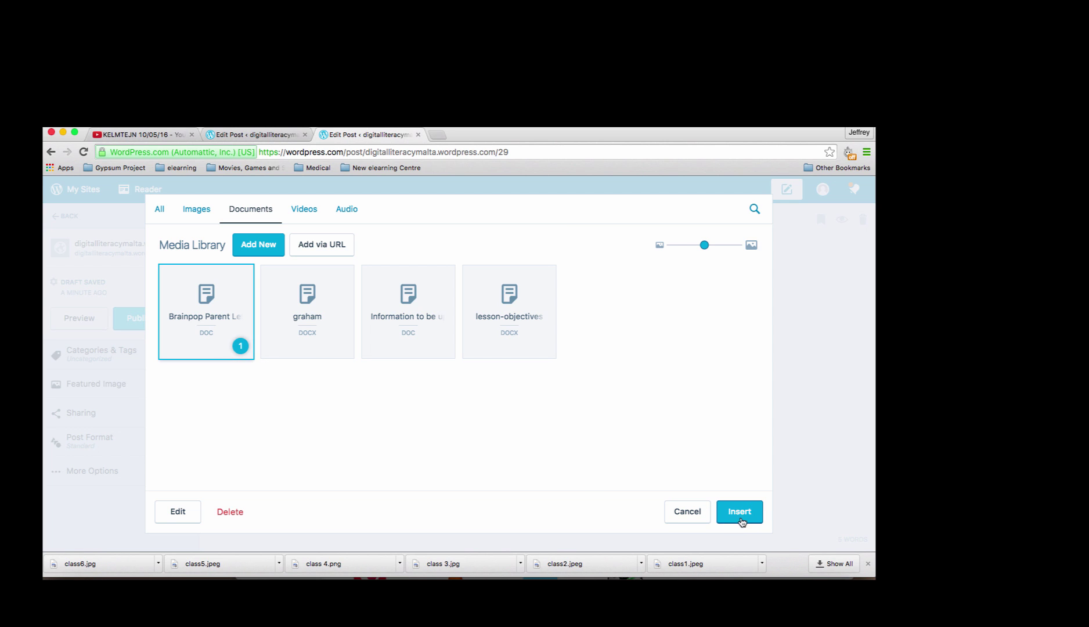
# Insert the Brainpop Parent Letter as a link in the post and publish it.
pyautogui.click(741, 518)
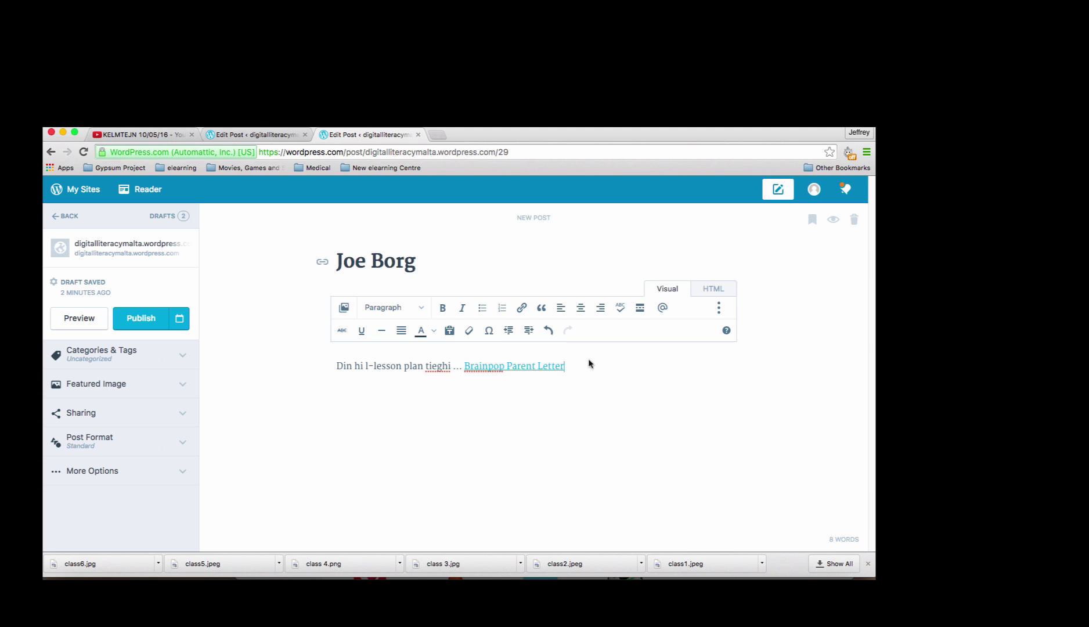
pyautogui.click(141, 318)
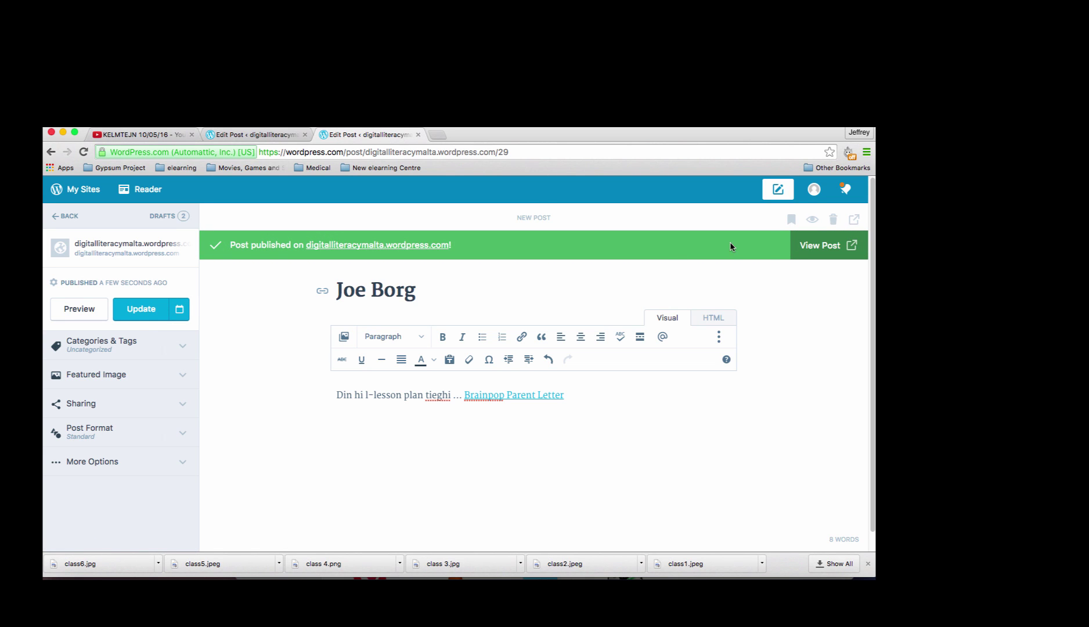
# View the live post and scroll down to its Leave a Reply box.
pyautogui.click(834, 250)
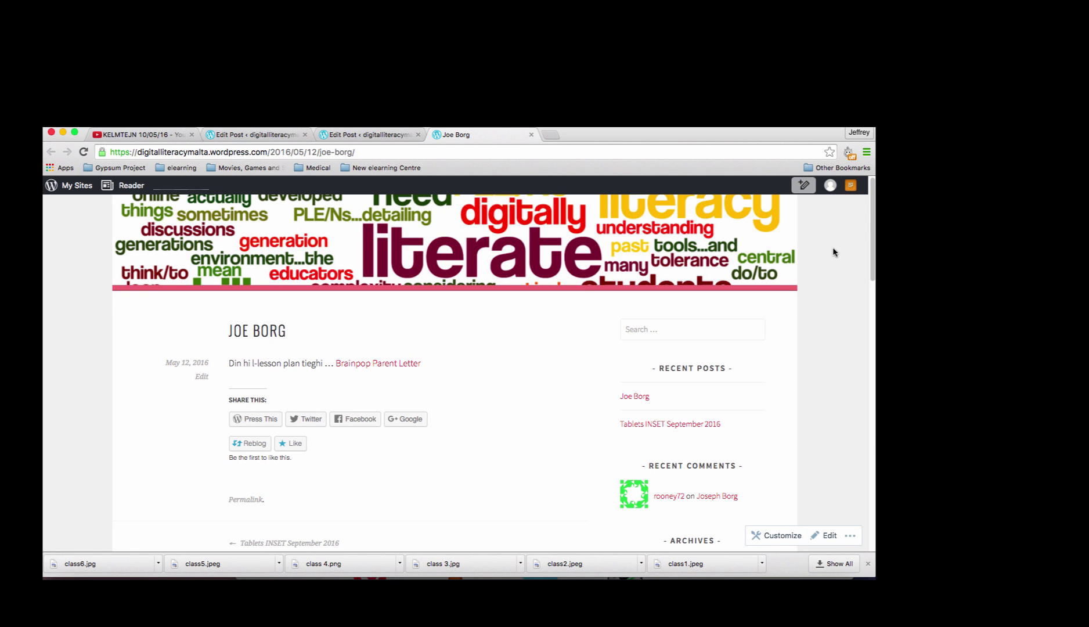
pyautogui.scroll(-5, 873, 246)
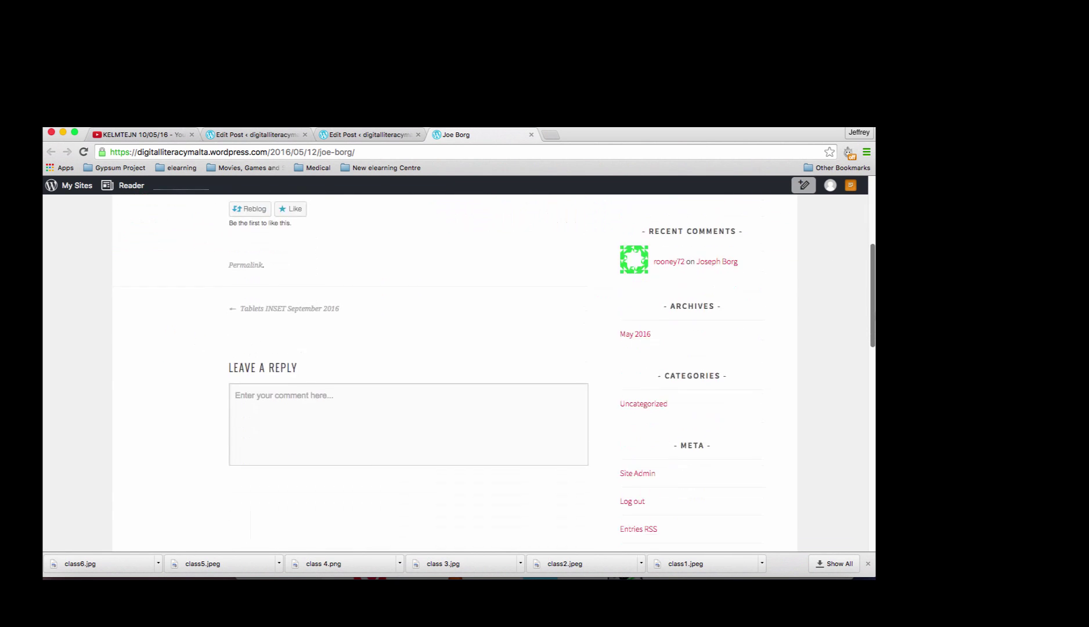
pyautogui.scroll(5, 872, 245)
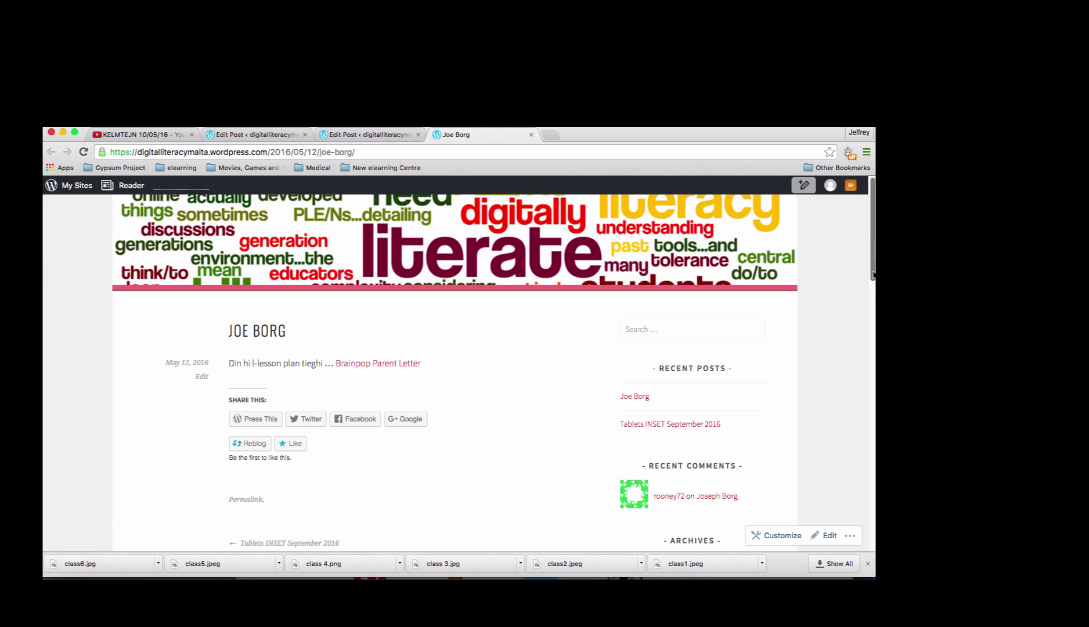
pyautogui.moveTo(873, 274); pyautogui.dragTo(873, 304)
pyautogui.scroll(-5, 841, 369)
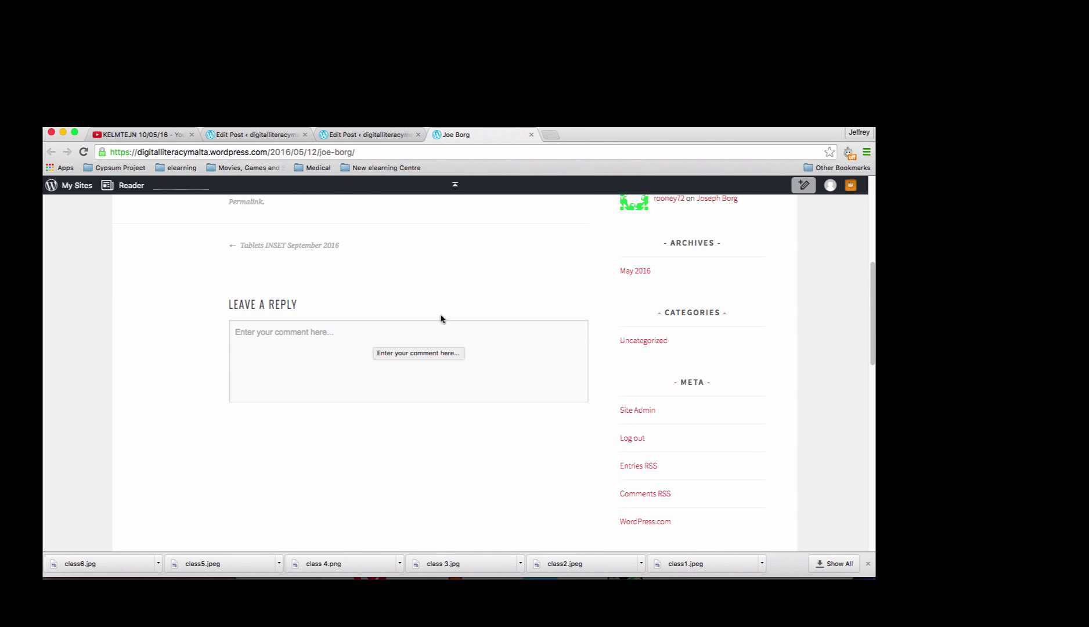
pyautogui.moveTo(874, 373); pyautogui.dragTo(873, 296)
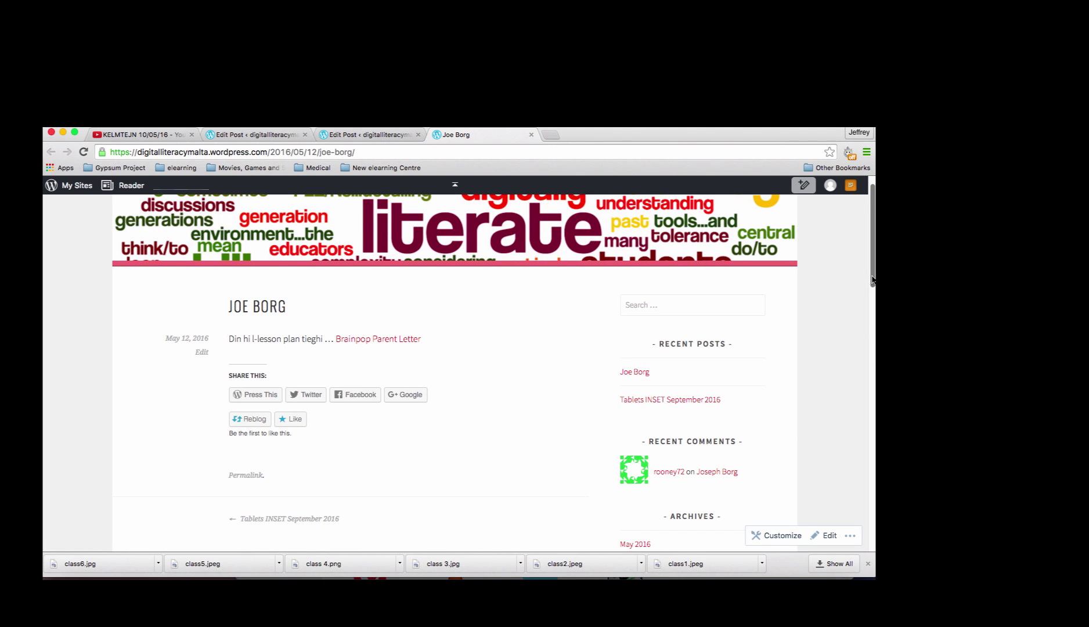
pyautogui.moveTo(872, 282); pyautogui.dragTo(872, 356)
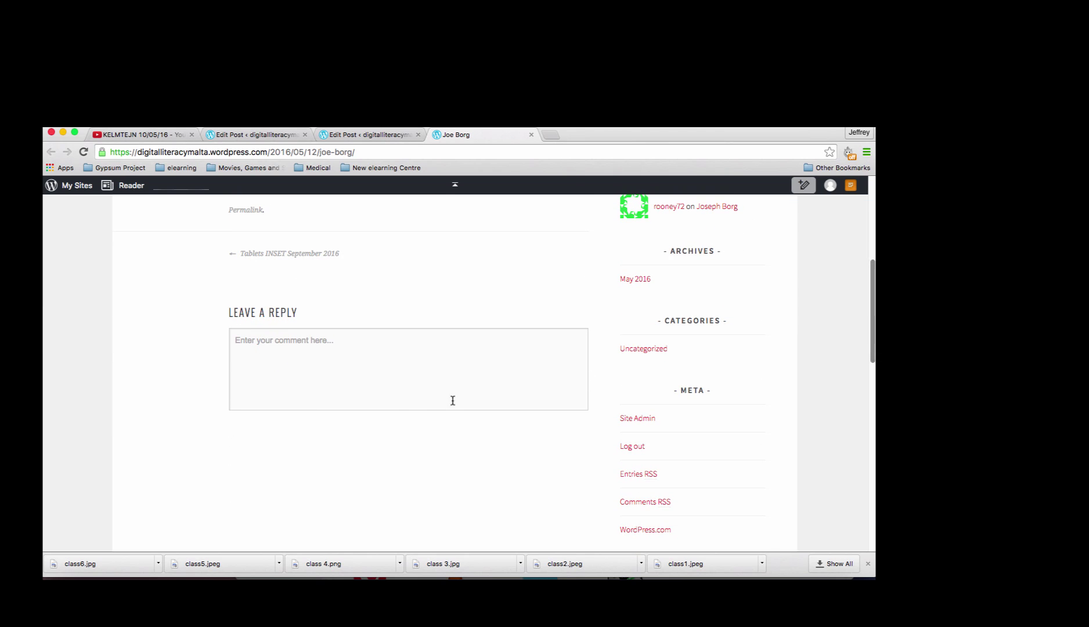
# Write a reply signed with the reader's name, beginning 'Din il-lezzjoni hi tajba hafna'.
pyautogui.click(377, 363)
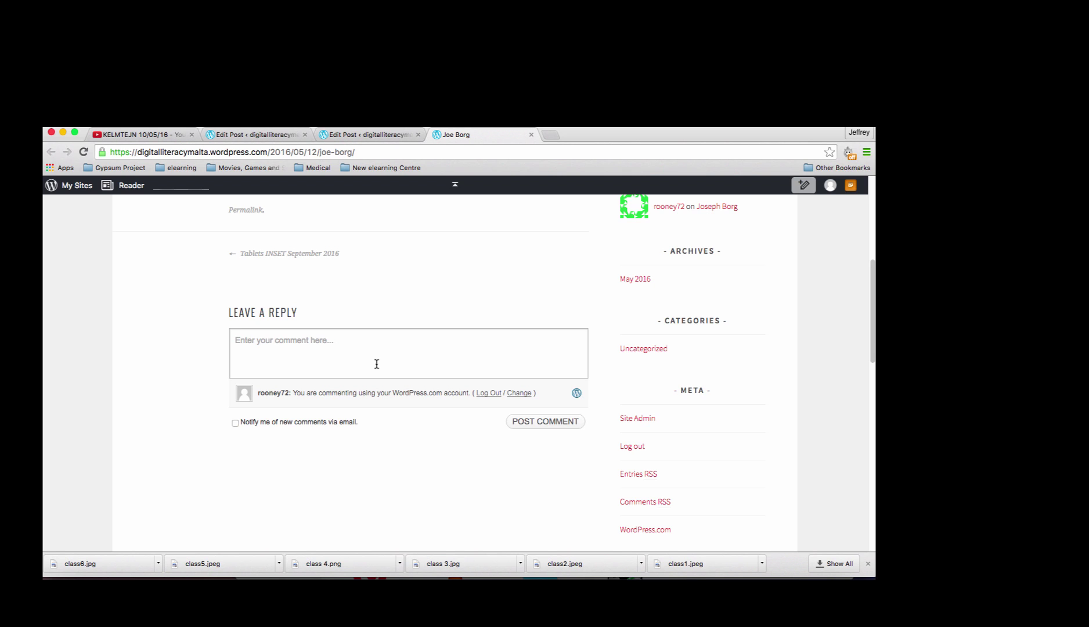
pyautogui.click(377, 364)
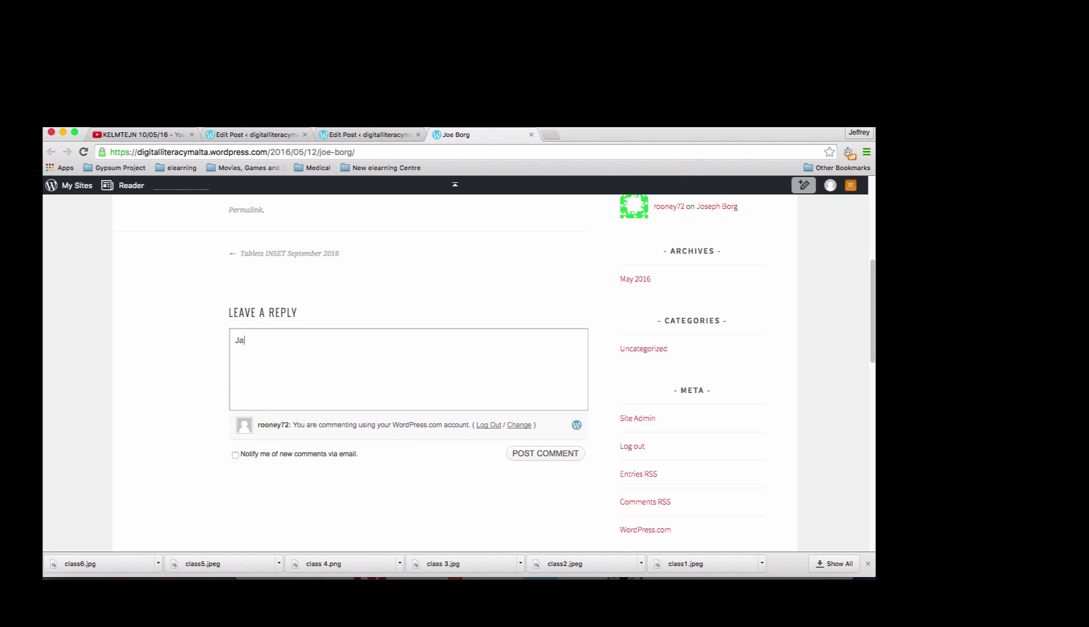
pyautogui.write('Din il-lezzjoni hi tajba haf')
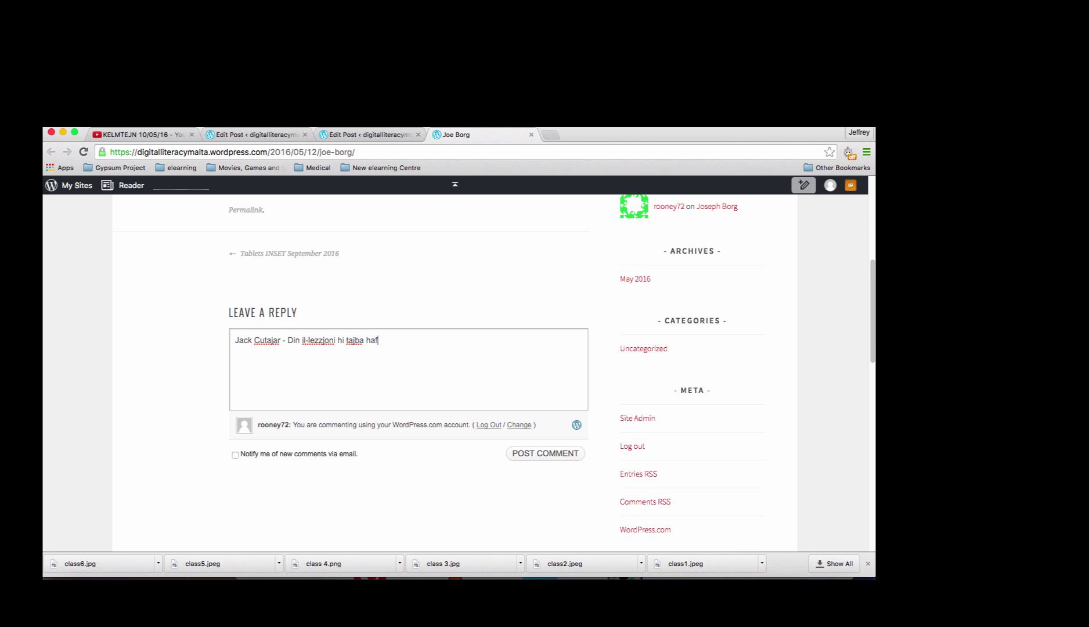
pyautogui.write('na u fiha ideat cari. Inhoss li ')
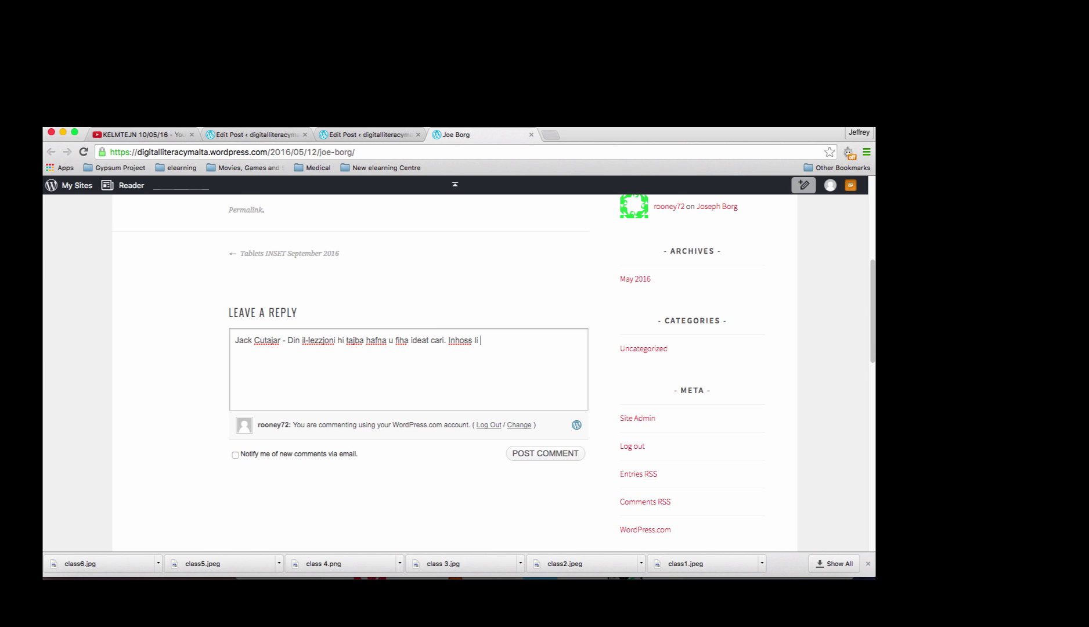
pyautogui.write('kieku t-tablet tinghatha u t')
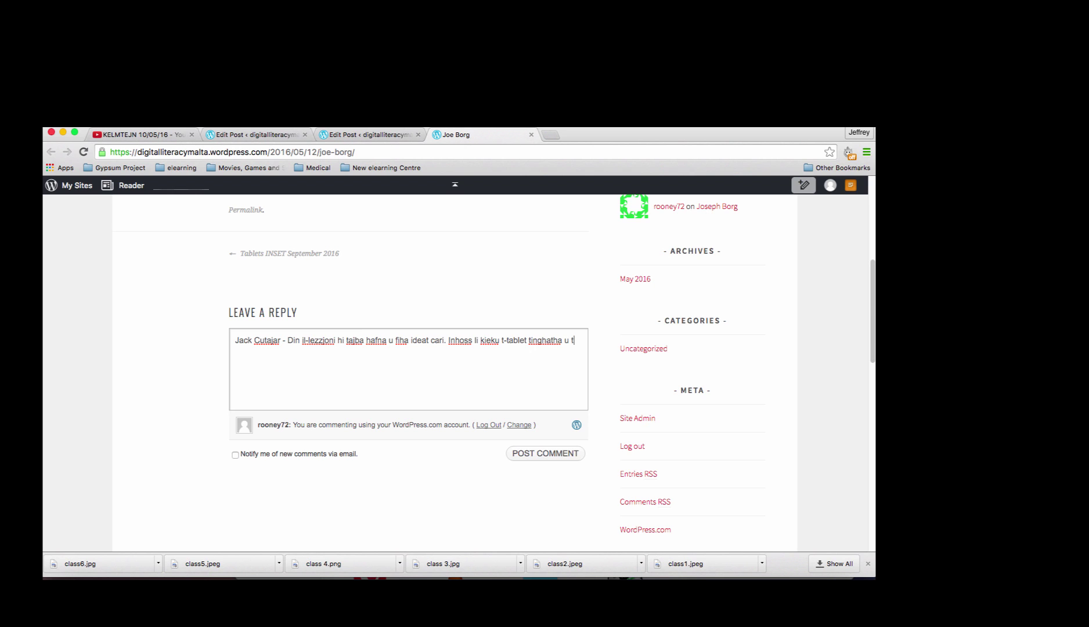
pyautogui.write('intuza biex it-tfal jghaddu ')
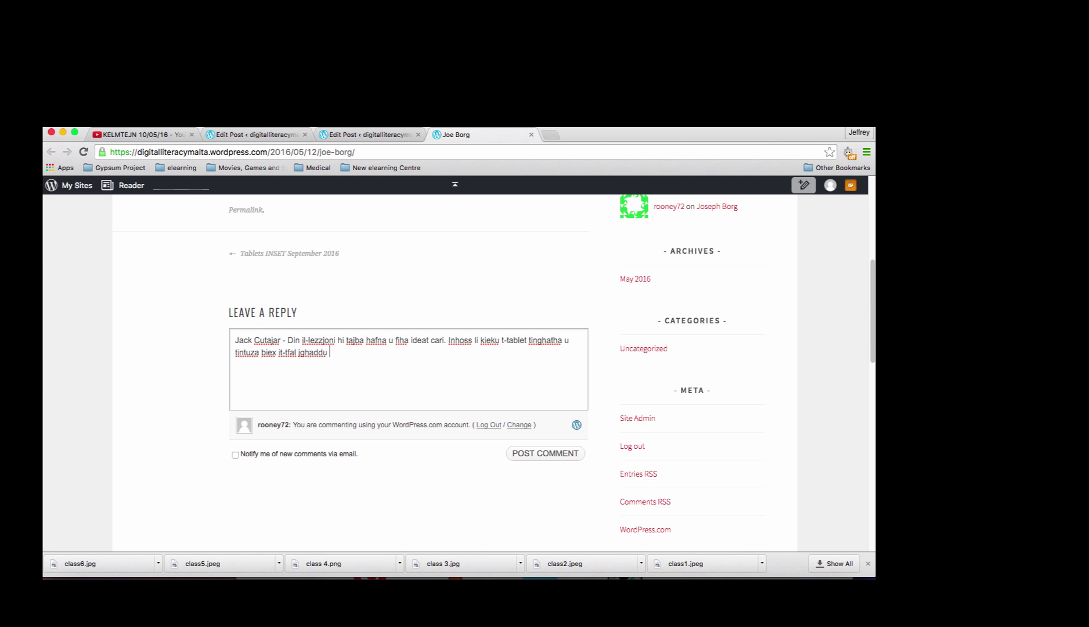
pyautogui.write('iktar kumment')
pyautogui.write('.')
pyautogui.press('BackSpace')
pyautogui.press('BackSpace')
pyautogui.write('i. ')
pyautogui.write('ikollhom')
pyautogui.write(' x')
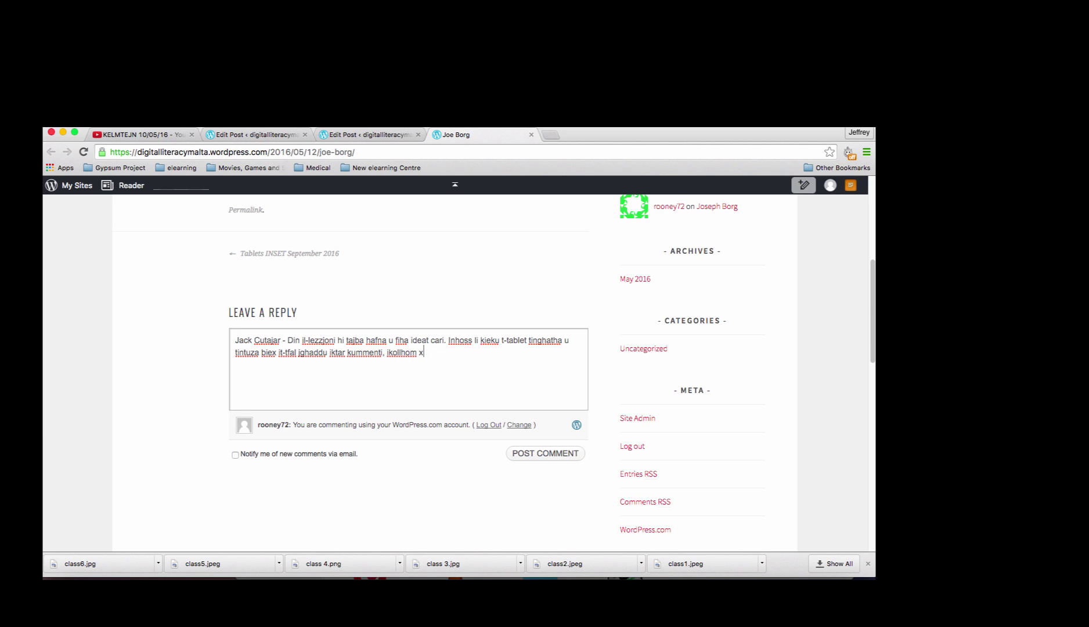
pyautogui.write('i haga izjed mis-soltu ghax b')
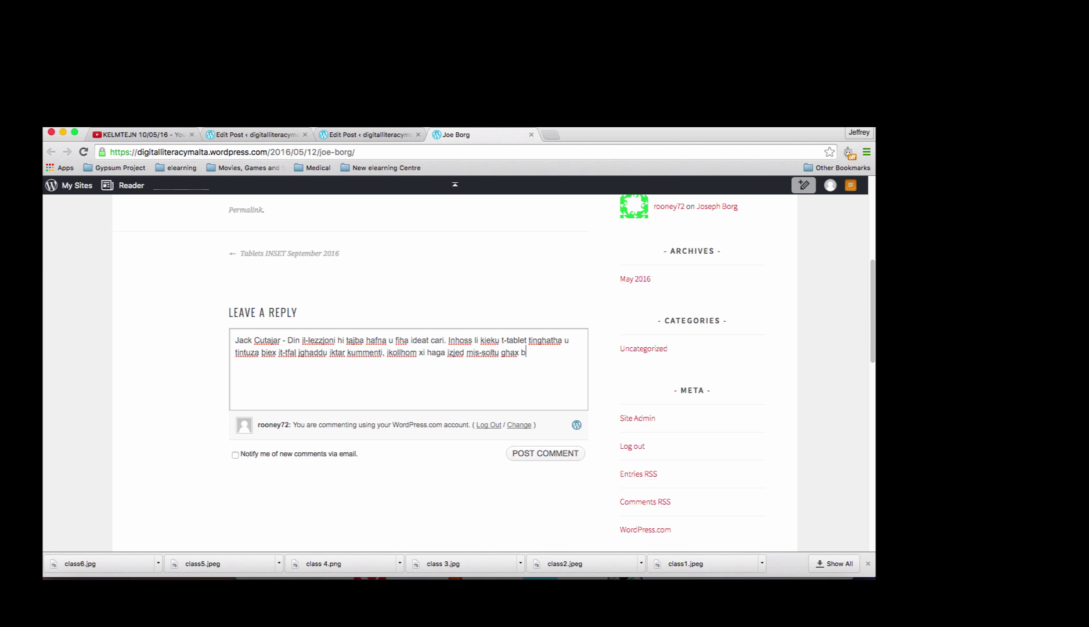
pyautogui.write("'hekk qeghdin")
pyautogui.write("ihabbtu l-ideat ta' xulxin.")
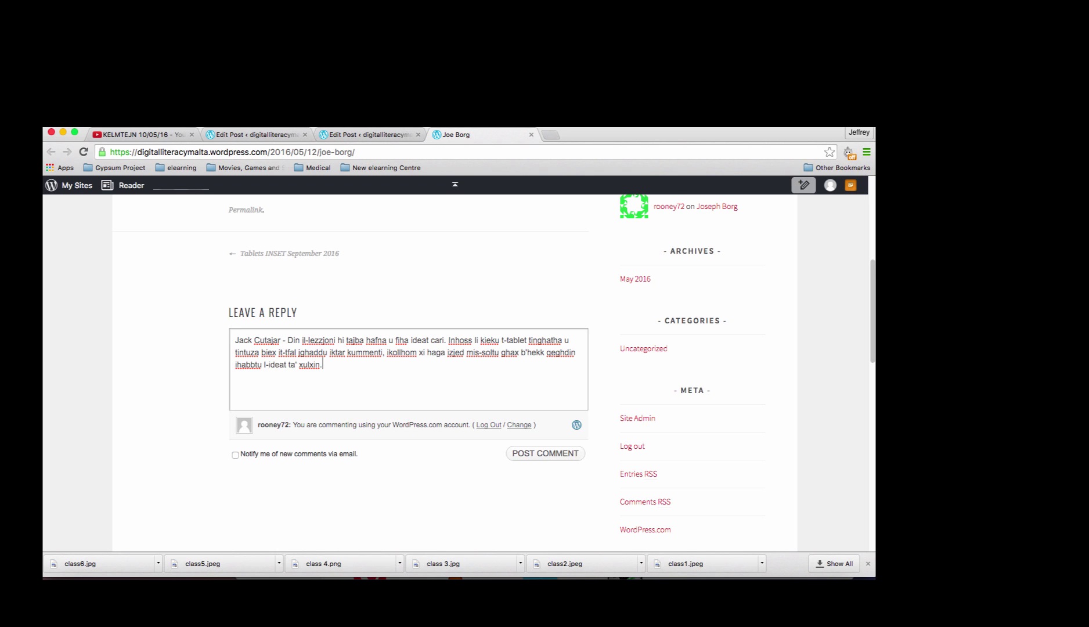
# Post the comment and scroll up to confirm it under the One thought heading.
pyautogui.click(554, 460)
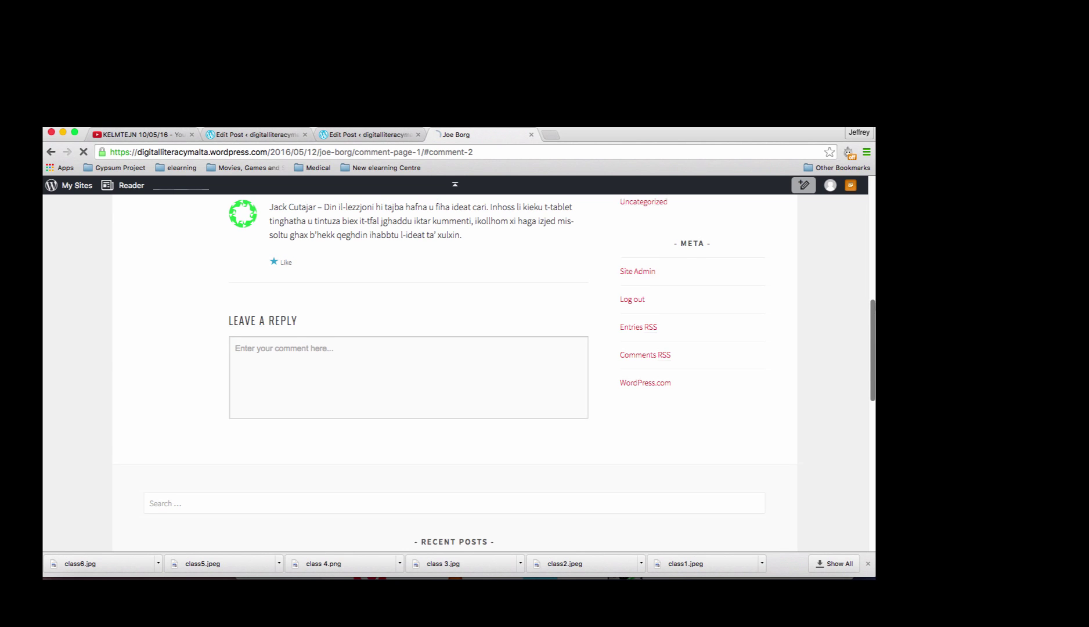
pyautogui.moveTo(873, 345); pyautogui.dragTo(874, 283)
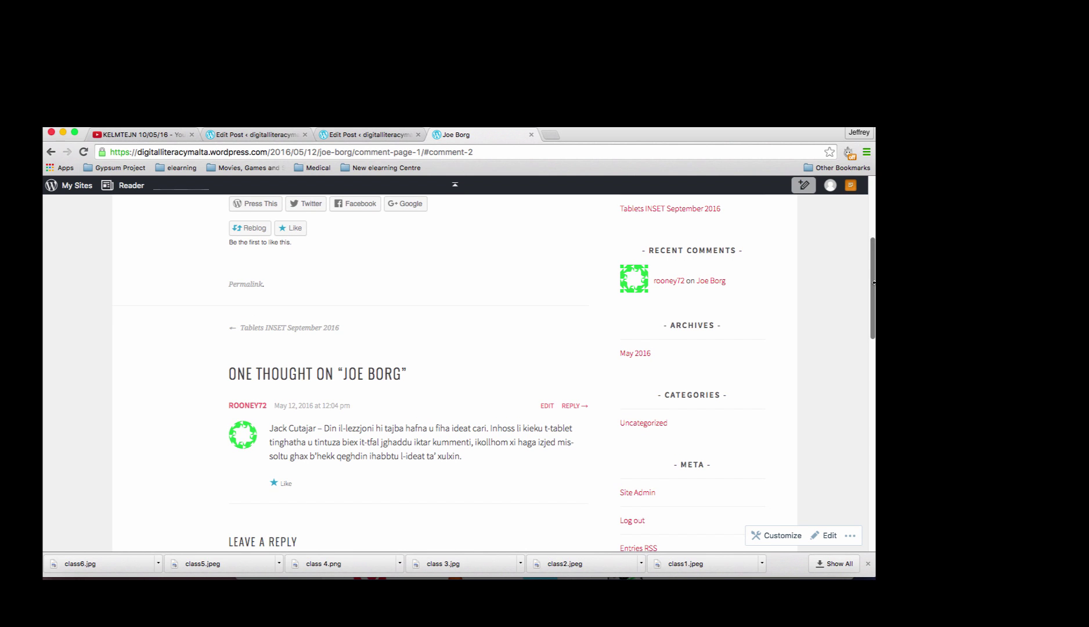
pyautogui.scroll(1, 873, 275)
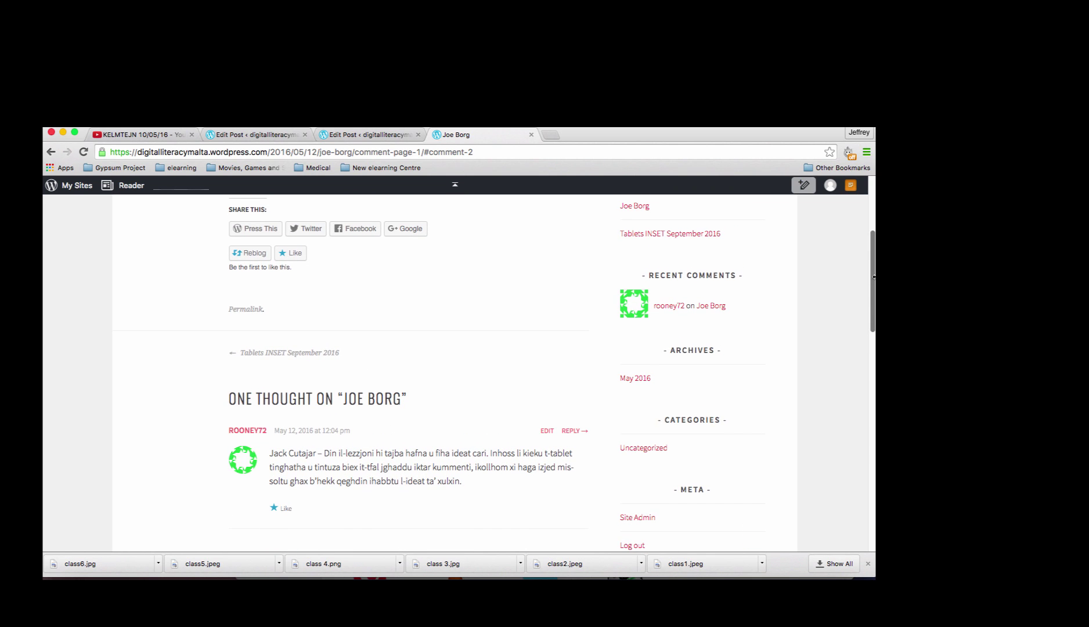